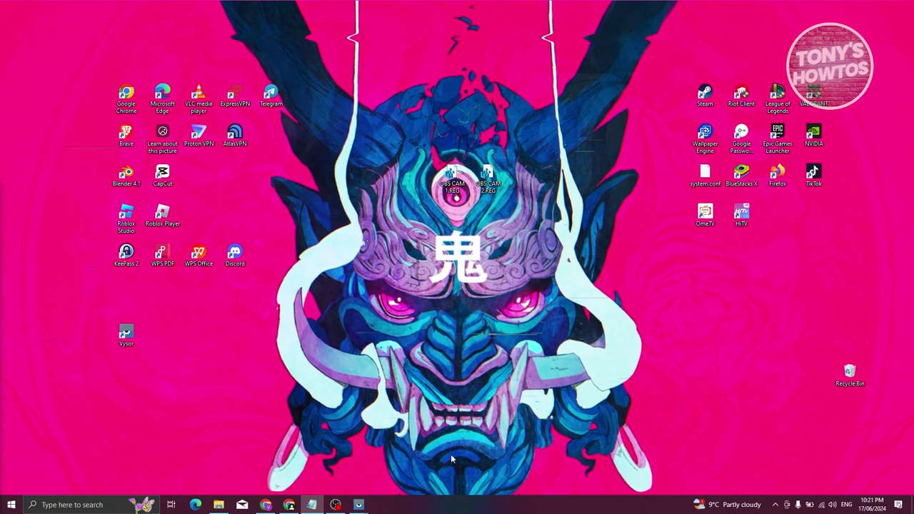
From LinkedIn sign-in in Chrome, start a password reset and submit 'EMAIL.GMAIL.COM'.
left_click(272, 506)
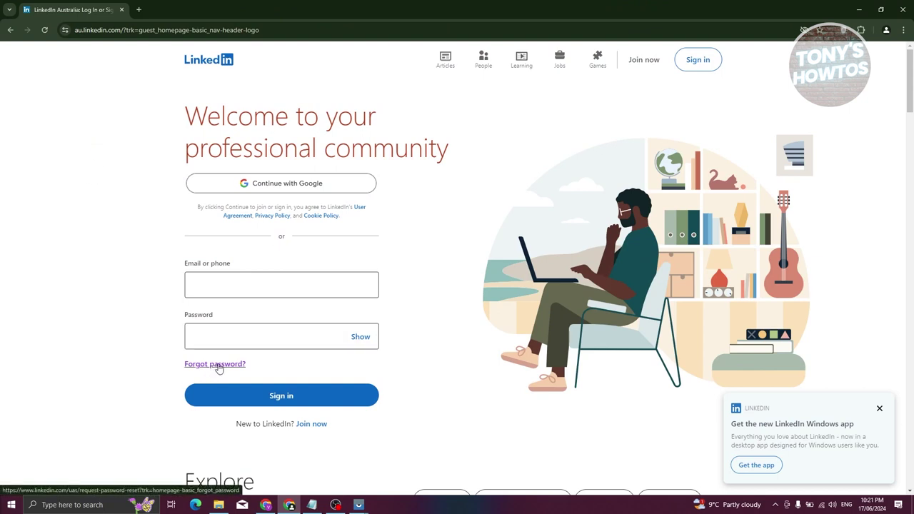
left_click(218, 366)
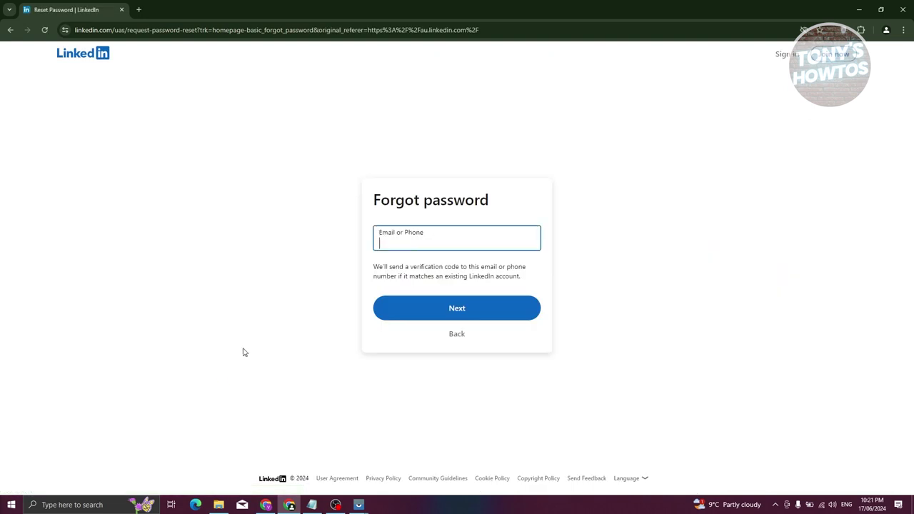
type("EM")
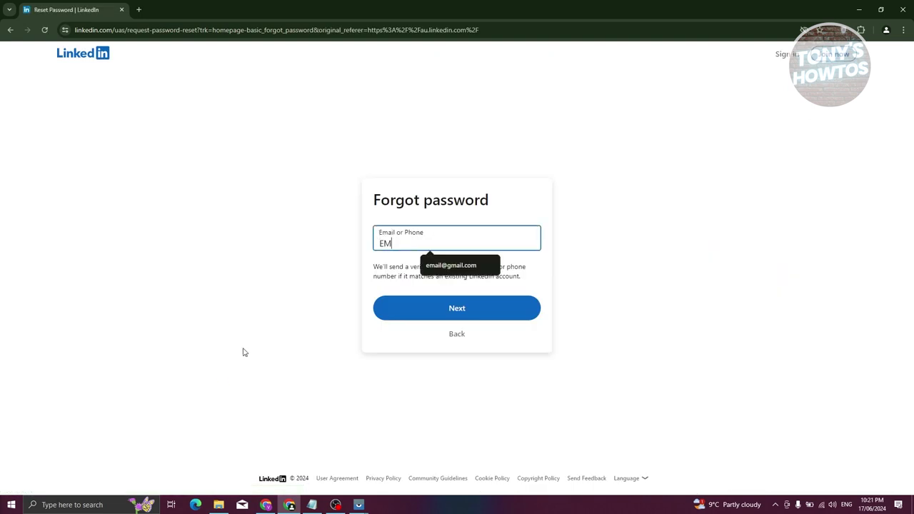
type("AIL.GMAI")
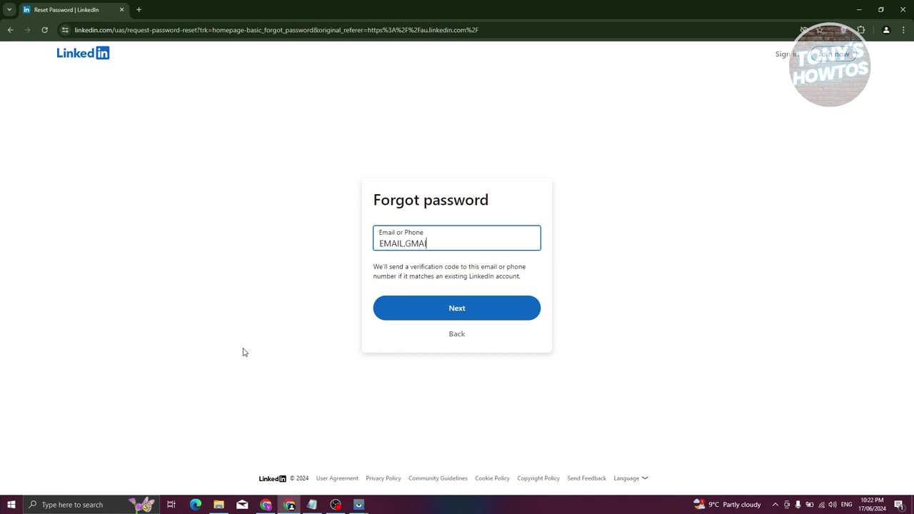
type("L.COM")
left_click(455, 310)
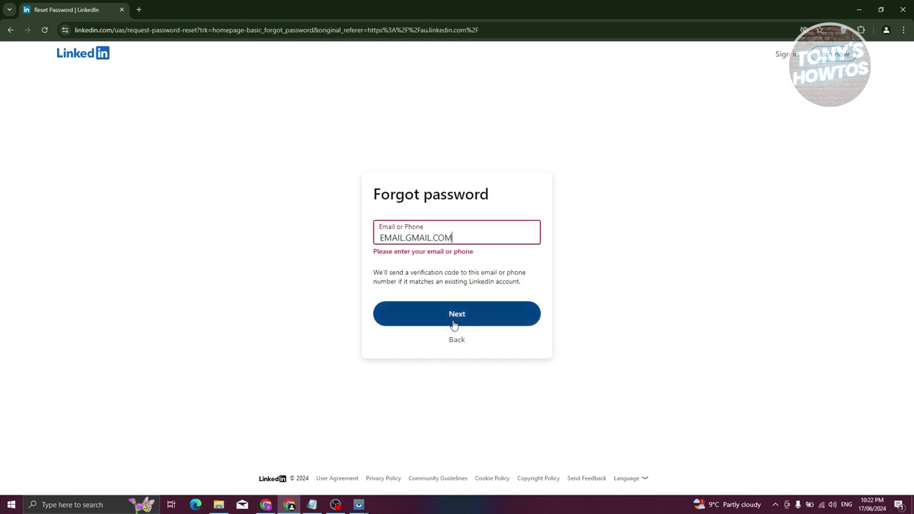
left_click(406, 238)
key("BackSpace")
type("@")
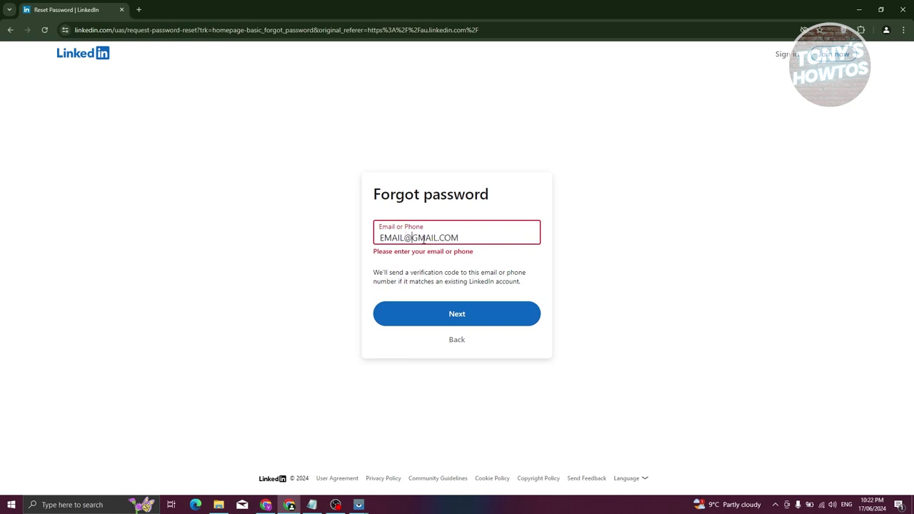
left_click(465, 317)
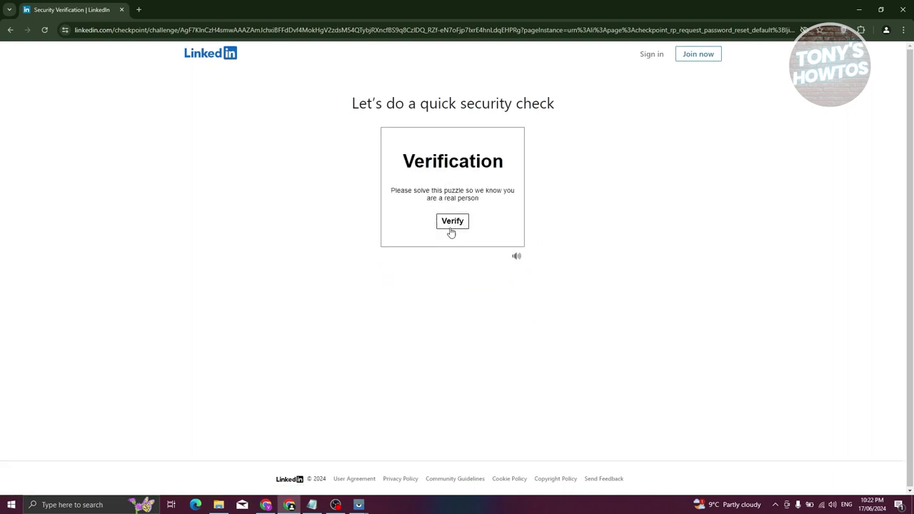
Solve the Verify puzzle by picking the upright dog image.
left_click(451, 226)
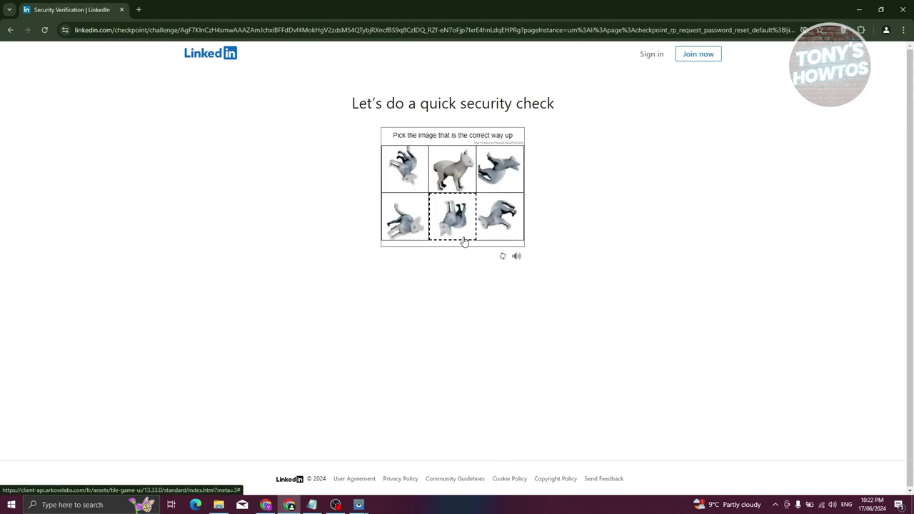
left_click(451, 175)
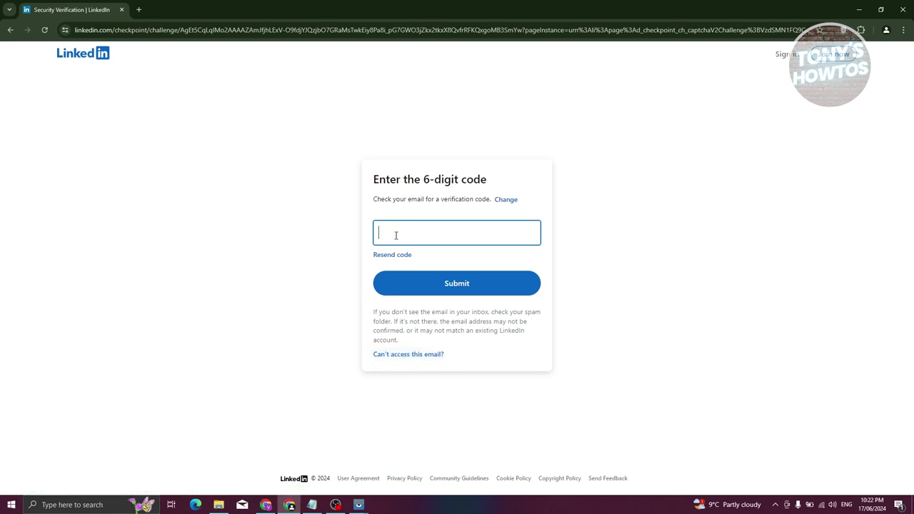
Choose 'Can't access this email?' to get the mobile verification QR code.
left_click(410, 356)
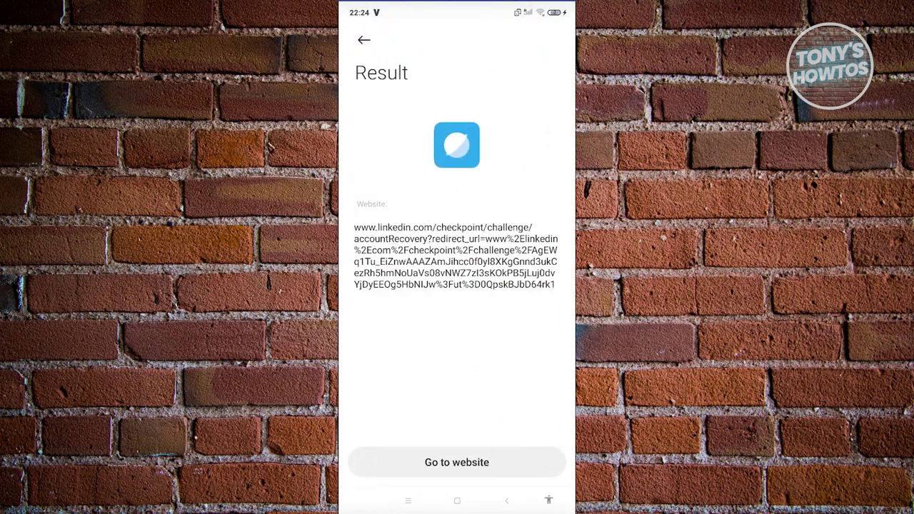
Open the scanned LinkedIn recovery link on the phone and browse the app choices.
left_click(457, 462)
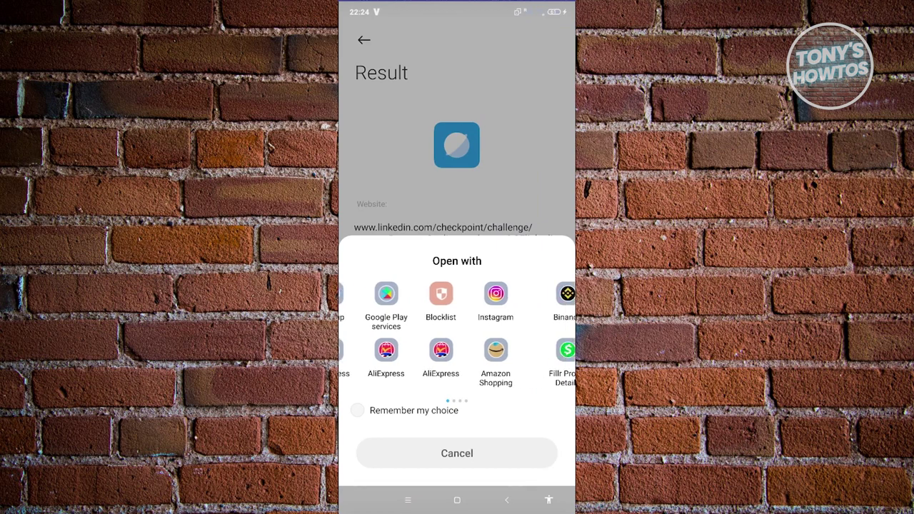
left_click_drag(522, 336, 357, 335)
mouse_move(521, 336)
left_mouse_down()
mouse_move(357, 336)
mouse_move(522, 336)
left_mouse_up()
left_click_drag(358, 336, 521, 336)
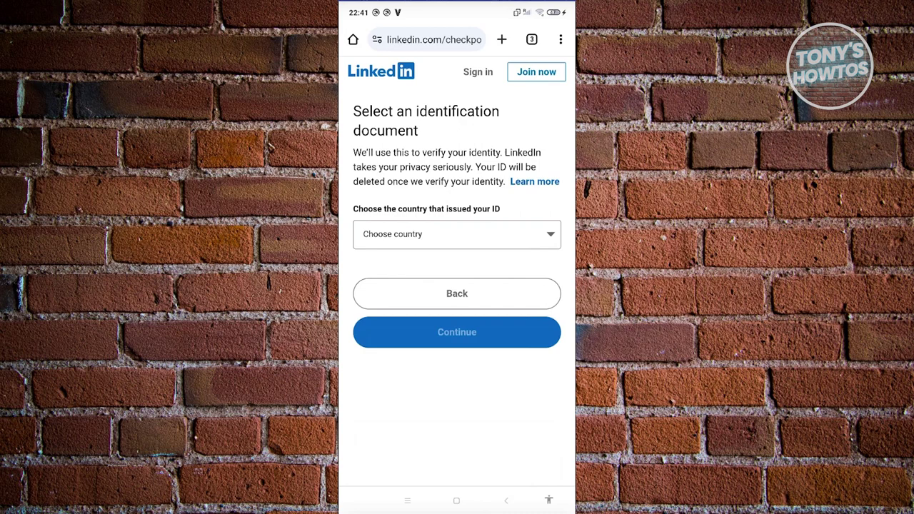
Leave the ID-issuing country unchanged and continue to the Verify with Persona page.
left_click(457, 234)
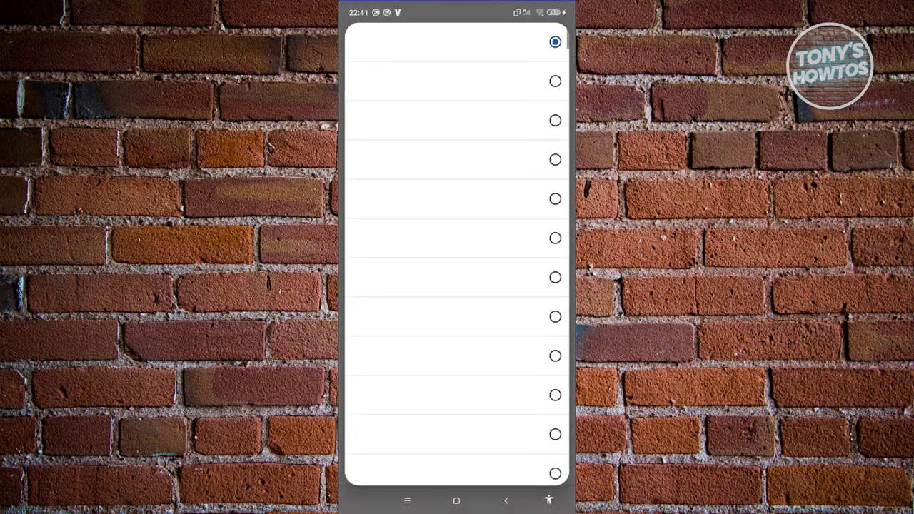
key("Escape")
left_click(457, 332)
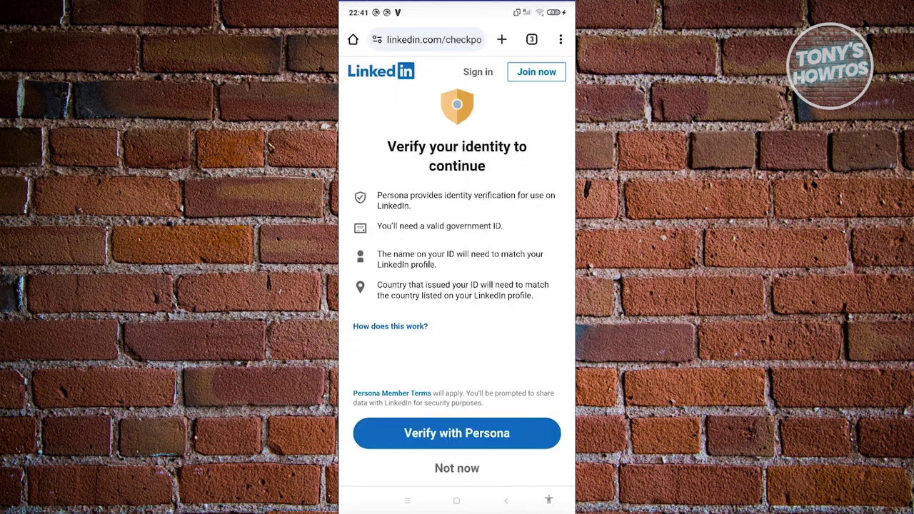